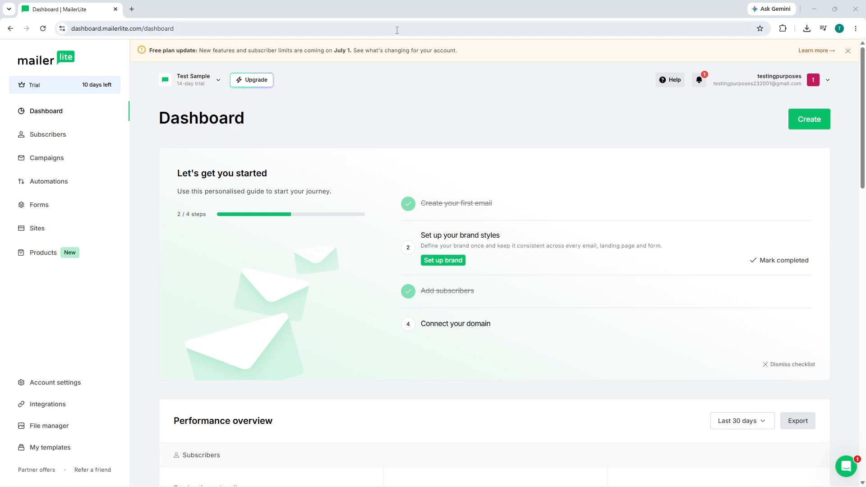
Open the Product Launch Test Page landing page from the site list for editing.
click(47, 236)
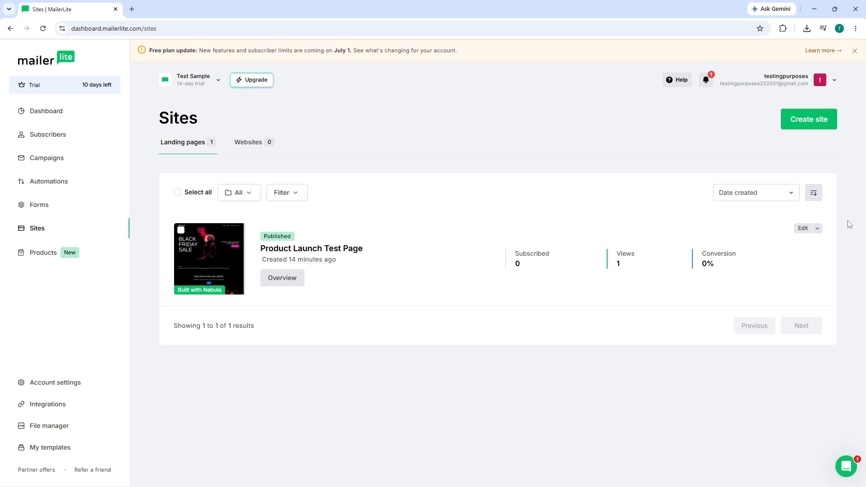
click(804, 229)
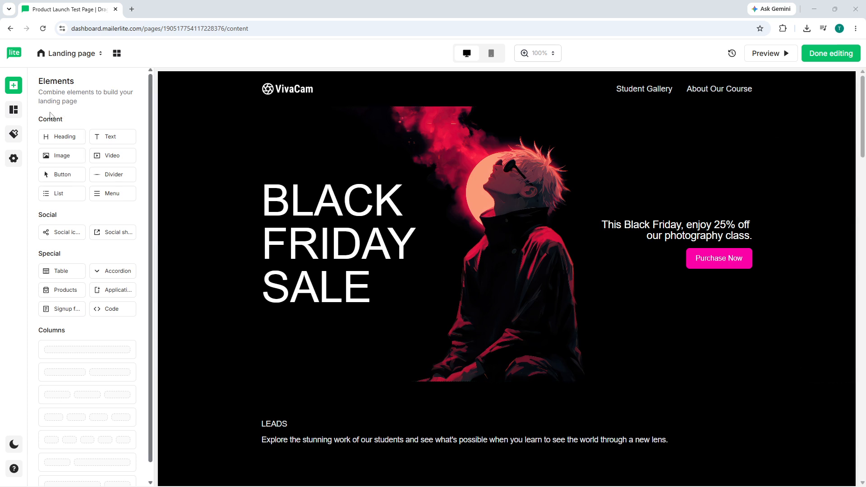
Examine the landing page's sections from the hero block down to the footer.
scroll(300, 233, down, 15)
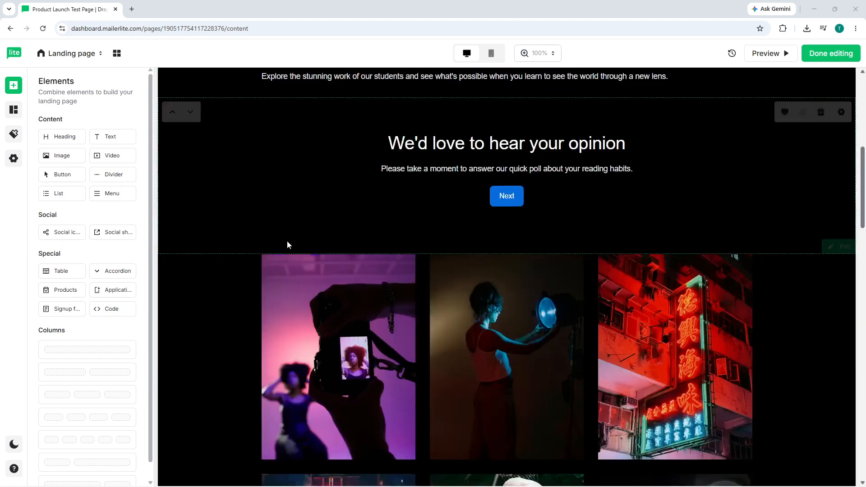
scroll(272, 246, down, 8)
scroll(270, 246, up, 7)
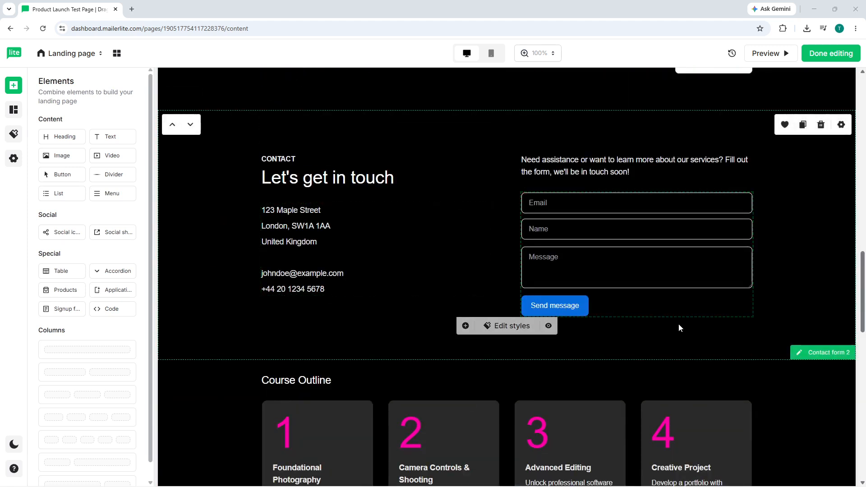
scroll(436, 301, down, 8)
scroll(329, 288, down, 8)
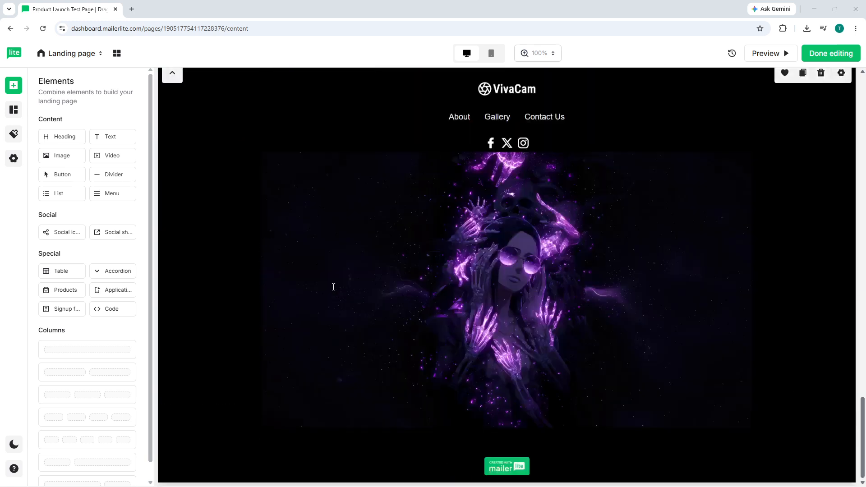
scroll(335, 286, up, 4)
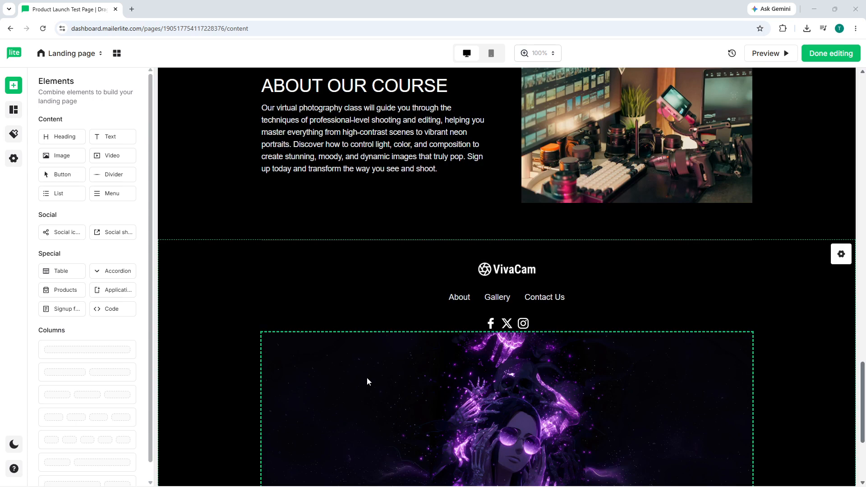
scroll(234, 273, down, 4)
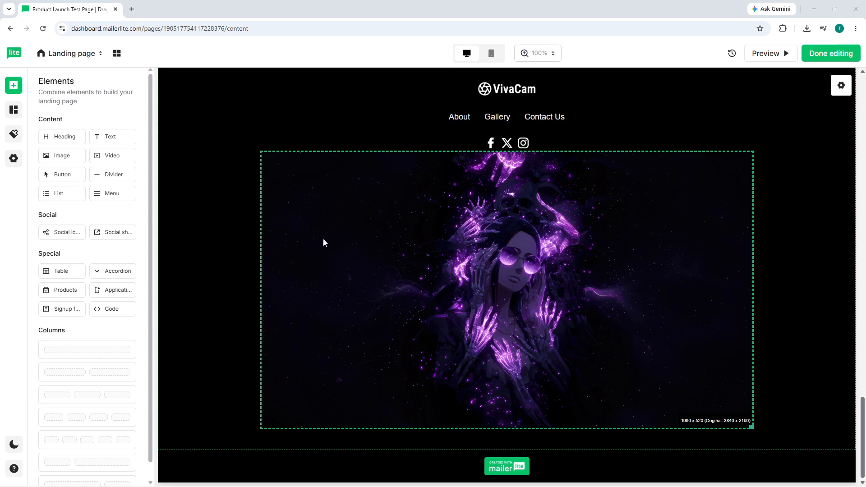
scroll(325, 239, up, 20)
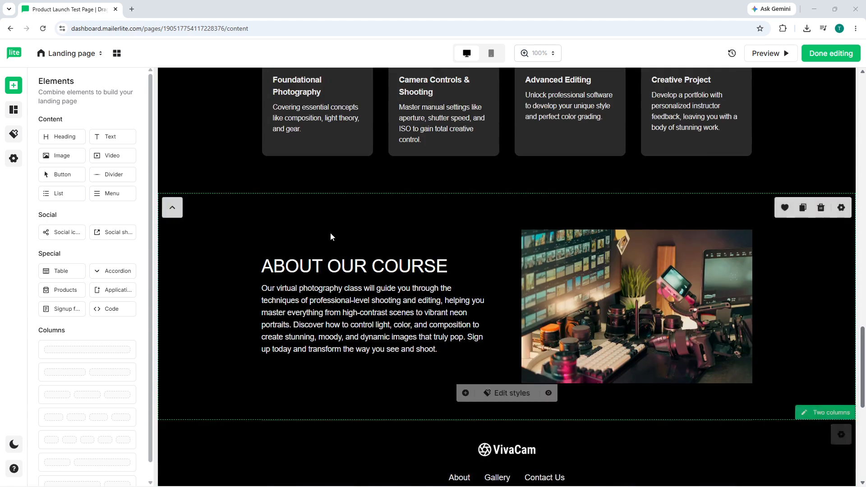
scroll(334, 232, up, 10)
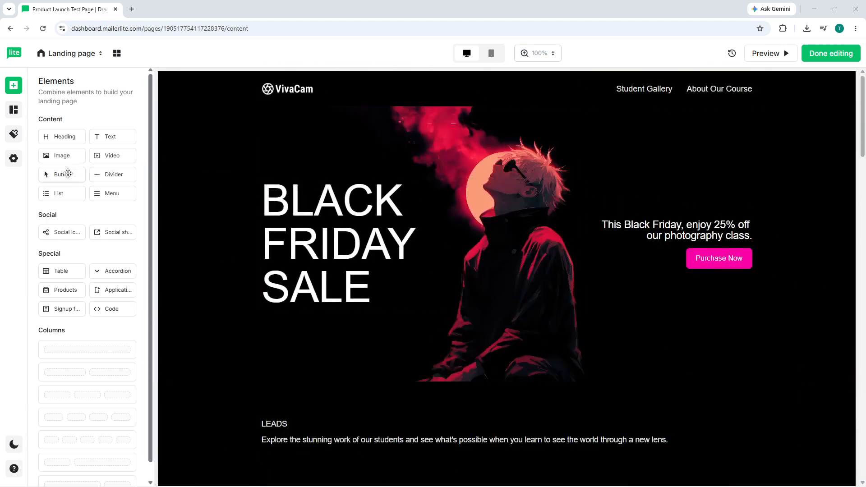
Add a button element directly beneath the BLACK FRIDAY SALE heading in the hero block.
drag(72, 177, 742, 129)
drag(59, 175, 348, 321)
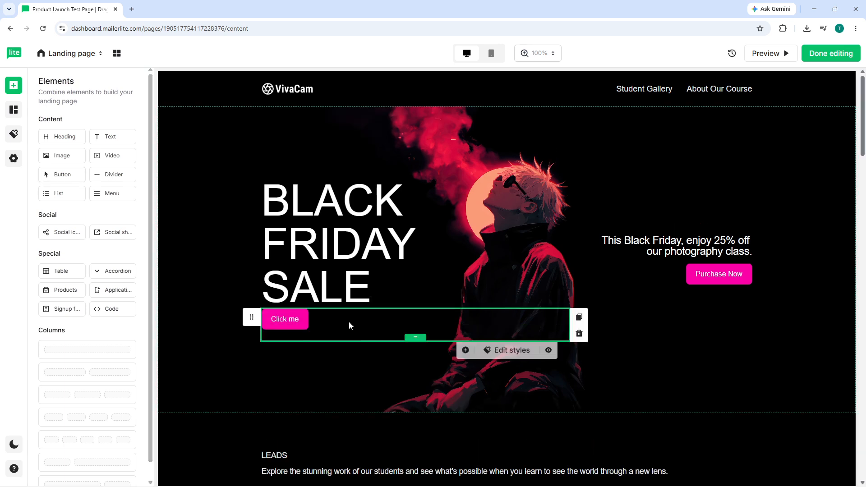
double_click(281, 319)
drag(281, 320, 584, 94)
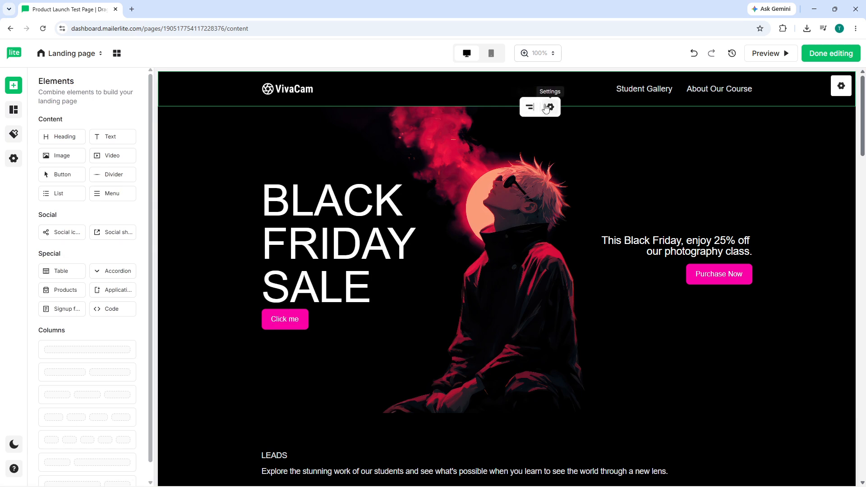
click(292, 320)
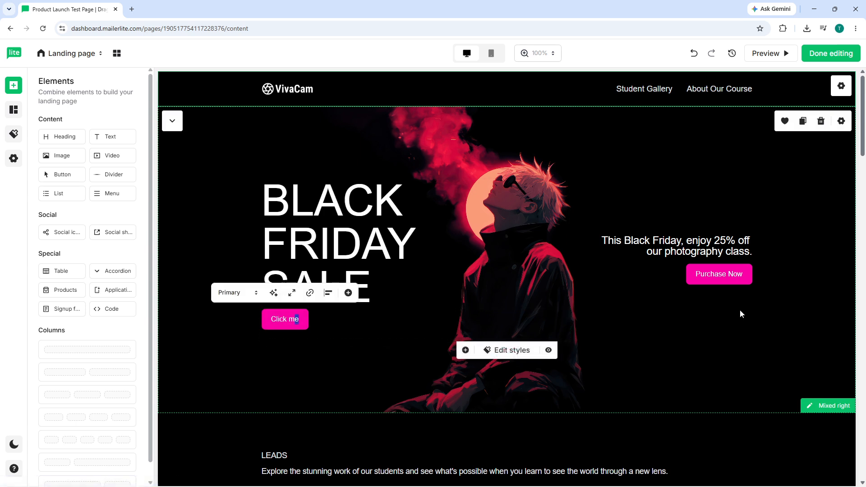
drag(300, 321, 280, 324)
click(278, 320)
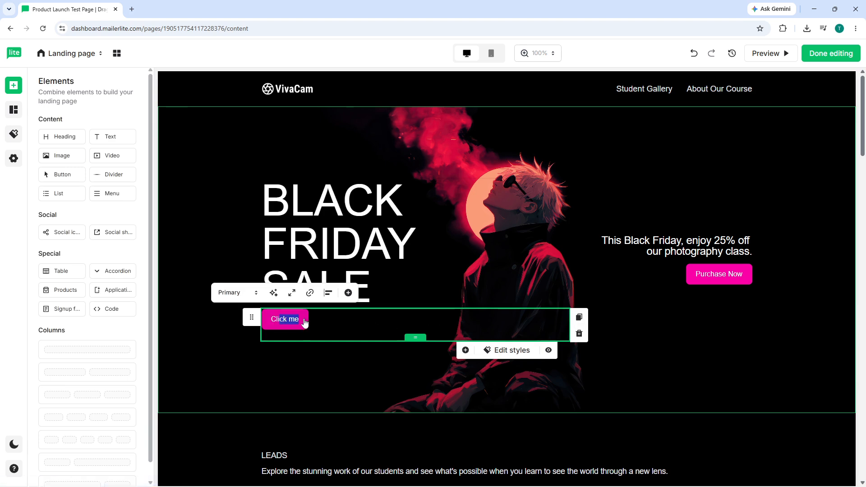
drag(303, 322, 696, 296)
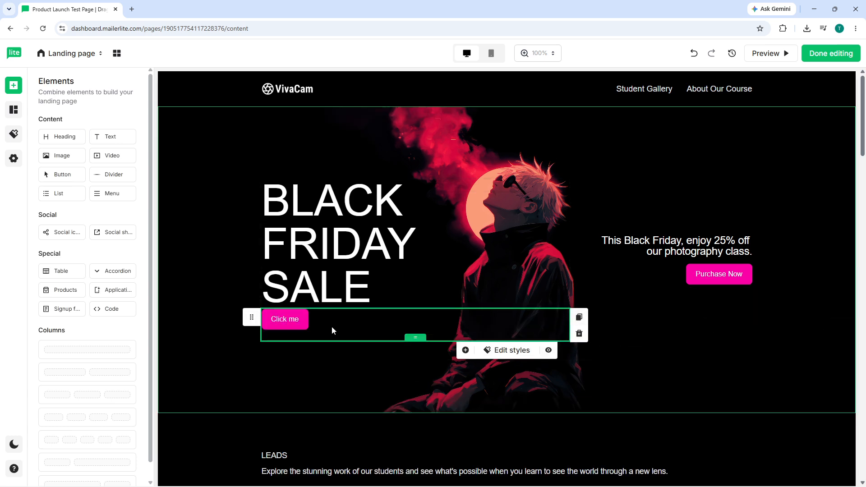
click(298, 323)
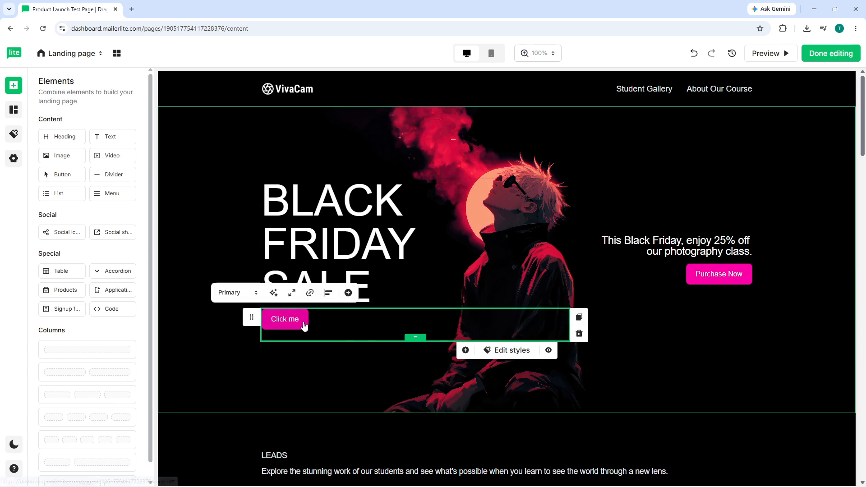
click(251, 294)
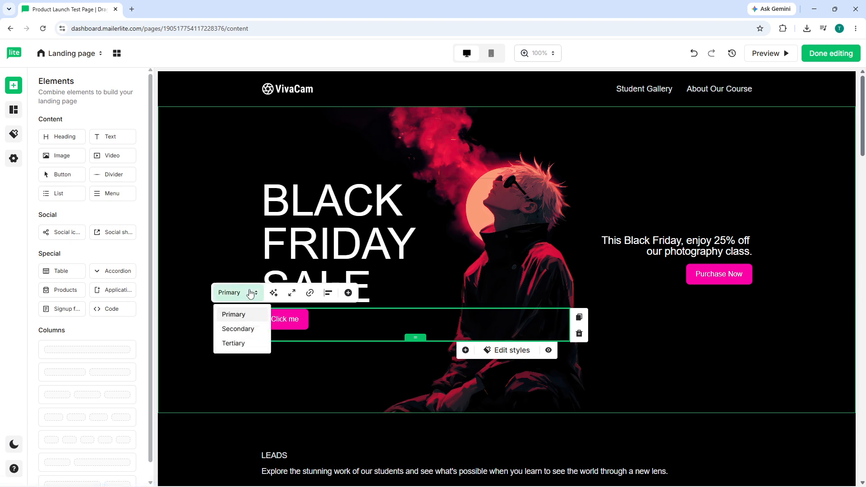
click(252, 294)
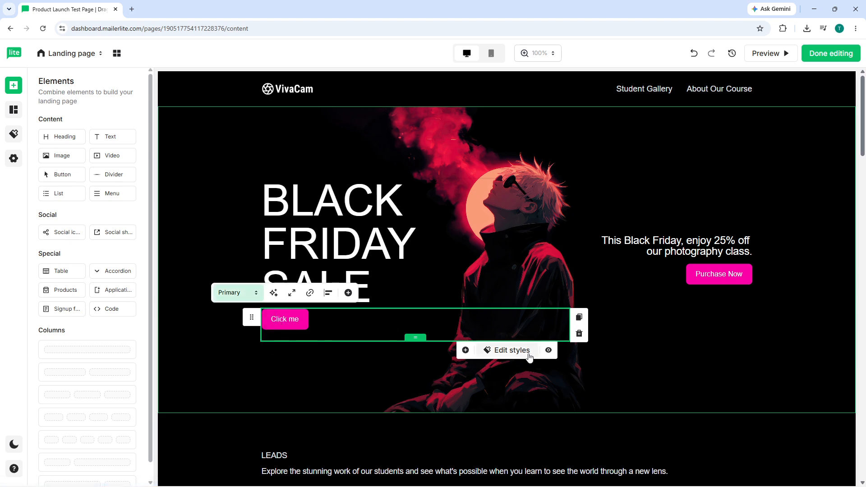
click(508, 353)
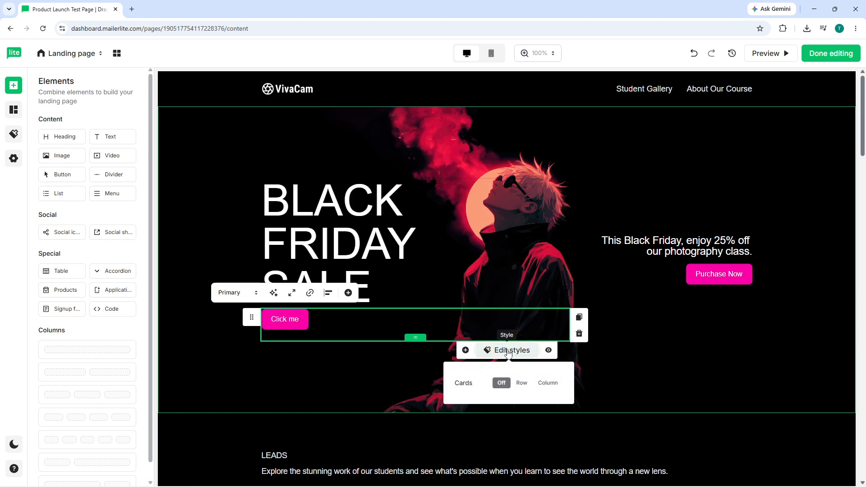
double_click(273, 319)
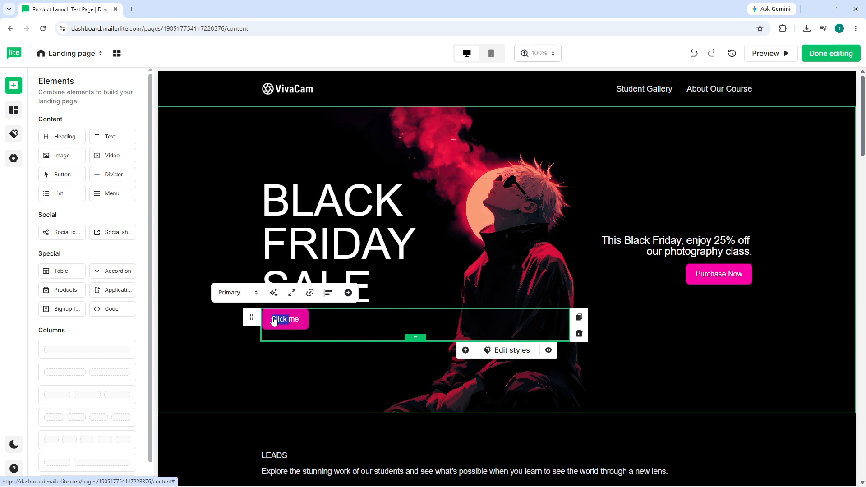
Change the style of the button beneath the BLACK FRIDAY SALE heading to Secondary.
click(294, 321)
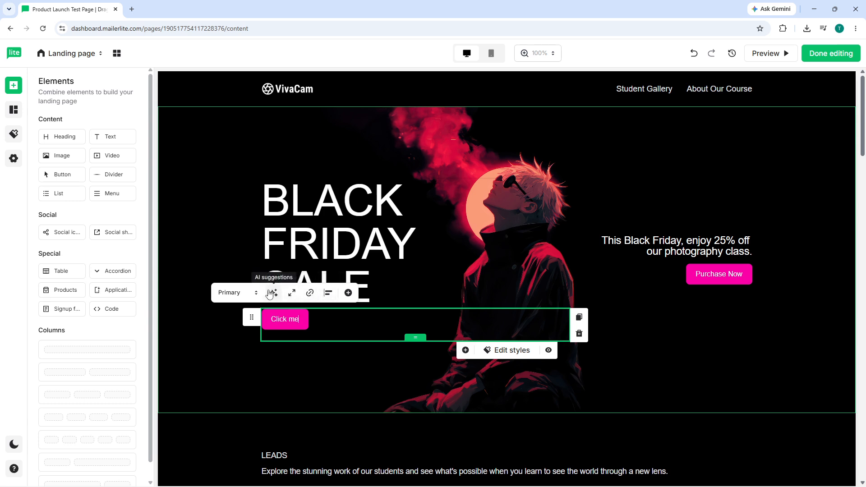
click(255, 294)
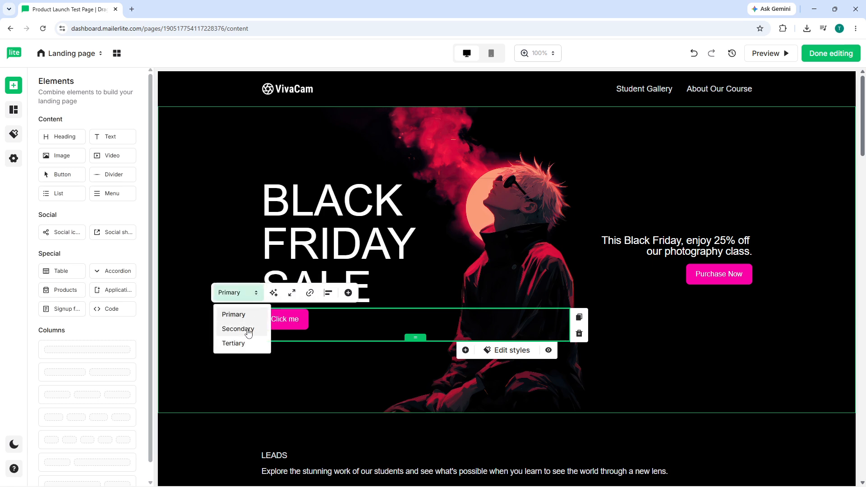
click(248, 331)
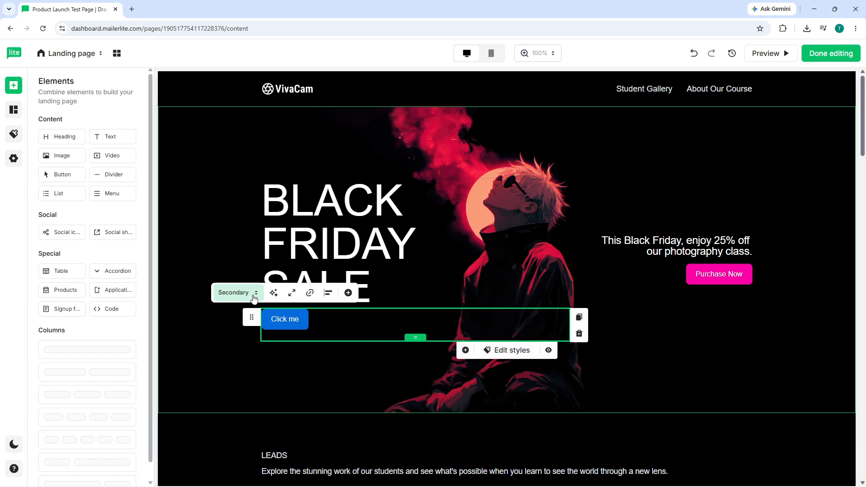
click(511, 351)
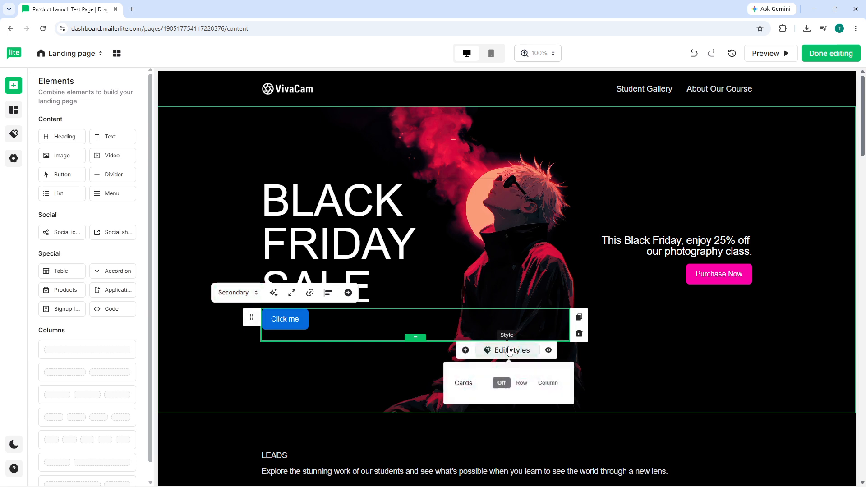
click(465, 351)
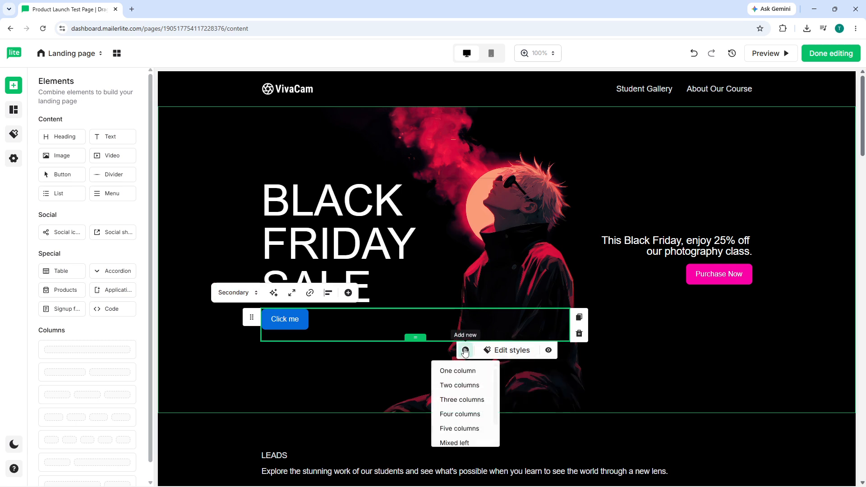
click(548, 350)
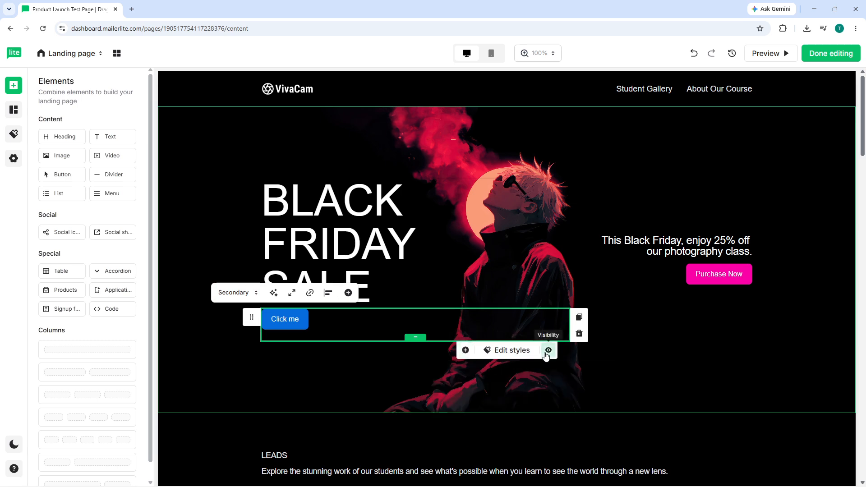
click(512, 351)
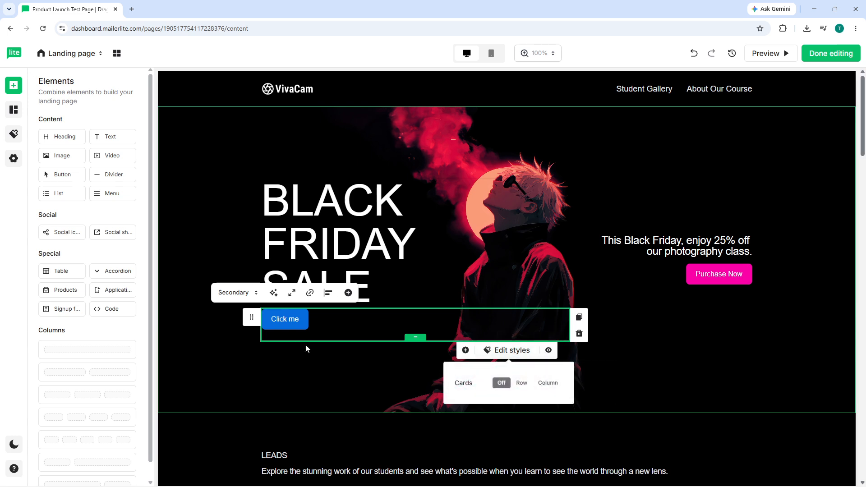
Replace the label of the button beneath the BLACK FRIDAY SALE heading with "Sign Up Now".
click(290, 330)
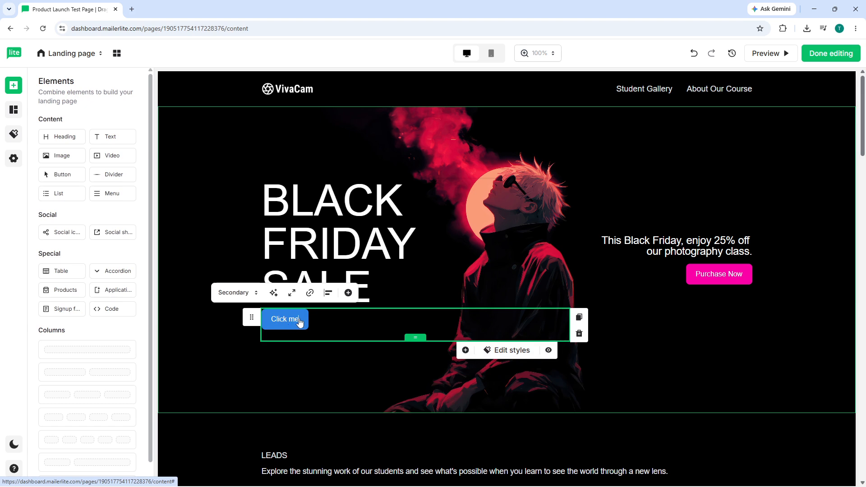
key(BackSpace)
key(BackSpace)
key(BackSpace)
key(BackSpace)
key(BackSpace)
key(BackSpace)
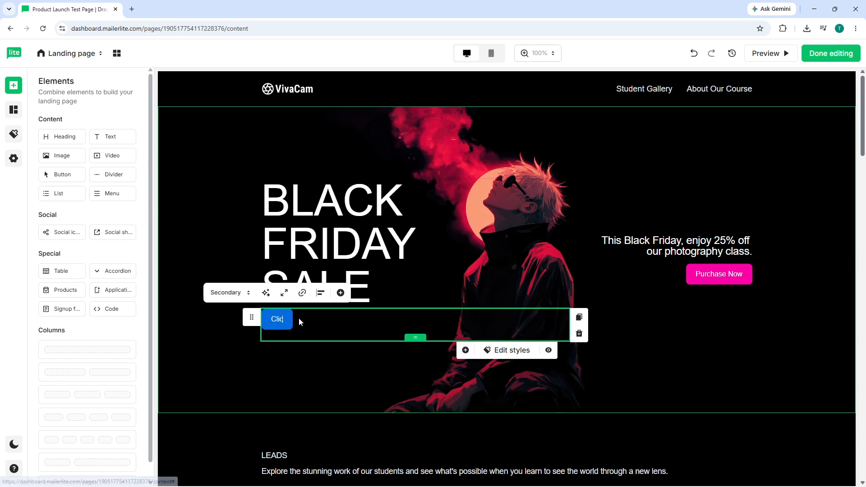
key(BackSpace)
key(BackSpace)
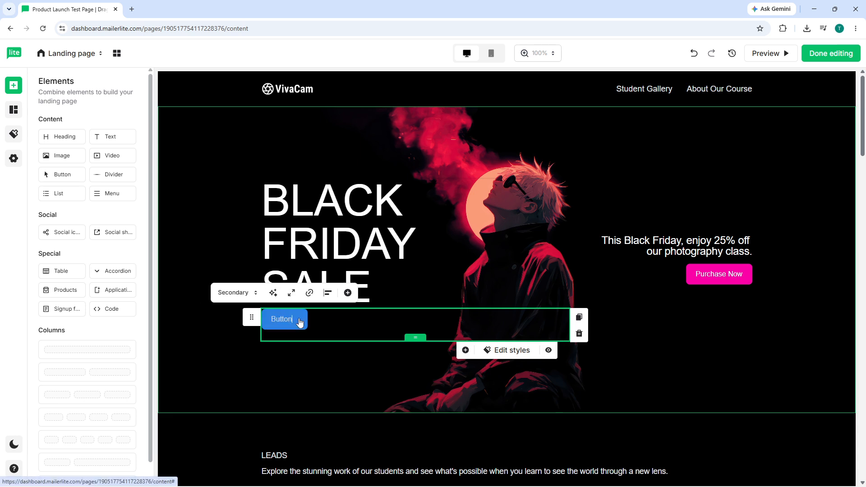
text(Sign )
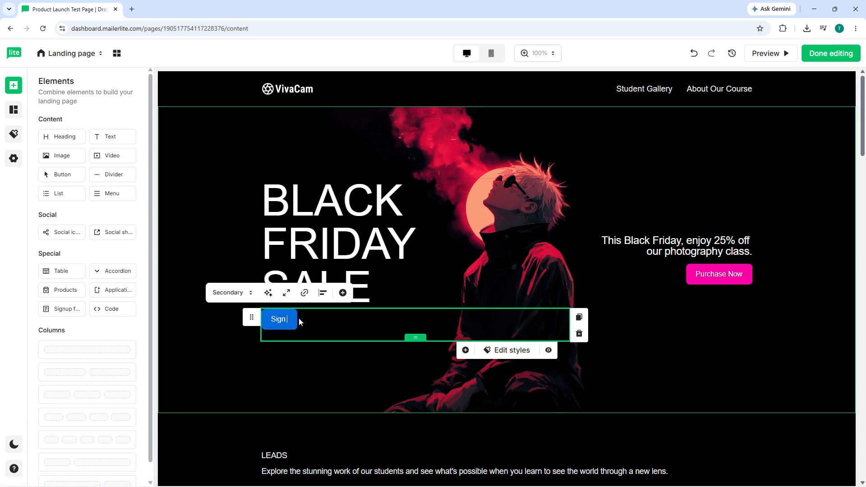
text(Up)
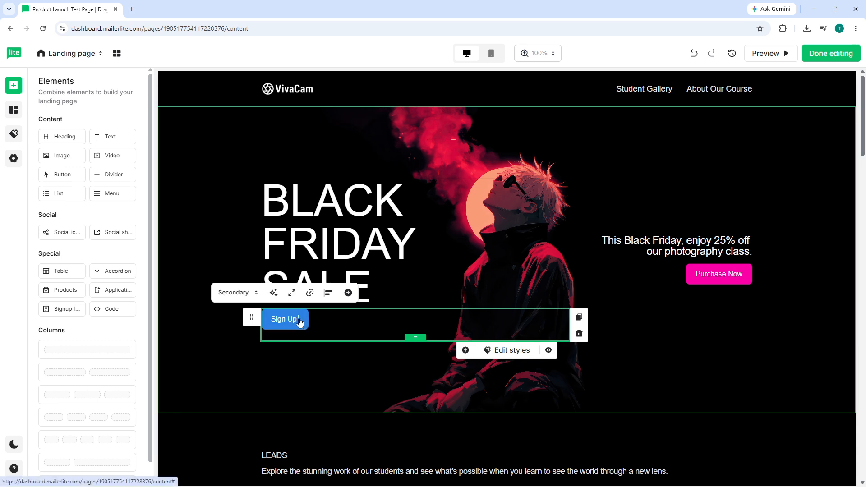
text(no)
key(BackSpace)
key(BackSpace)
text(N)
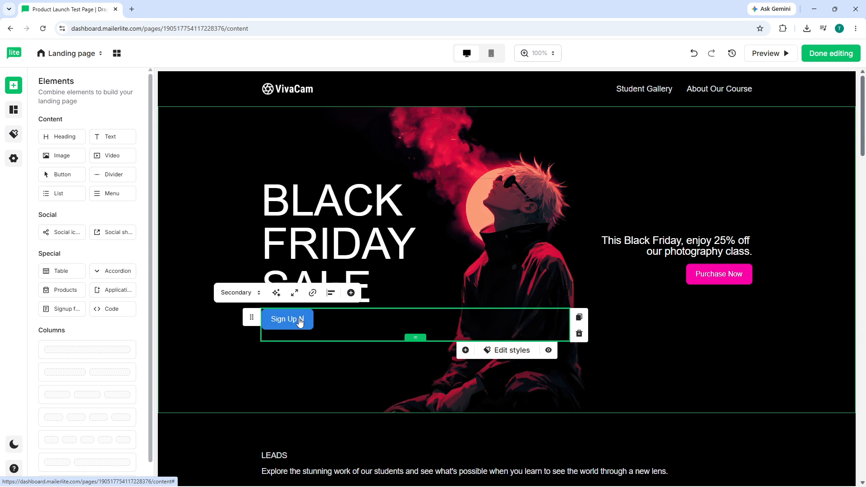
text(ow)
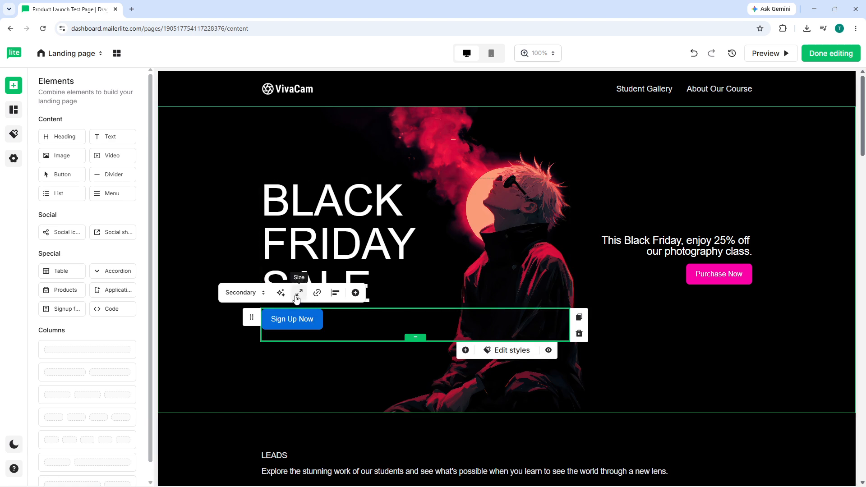
Set the Sign Up Now button to redirect to a file and upload the porsche file from the Downloads folder.
click(318, 293)
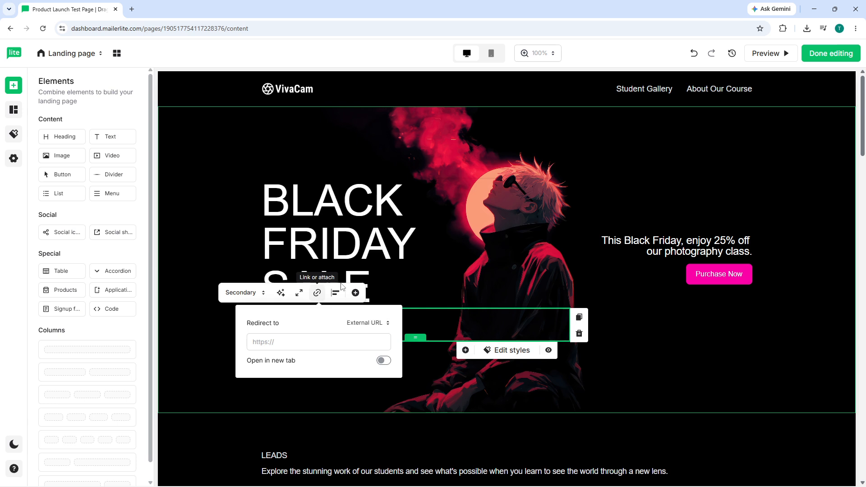
click(305, 343)
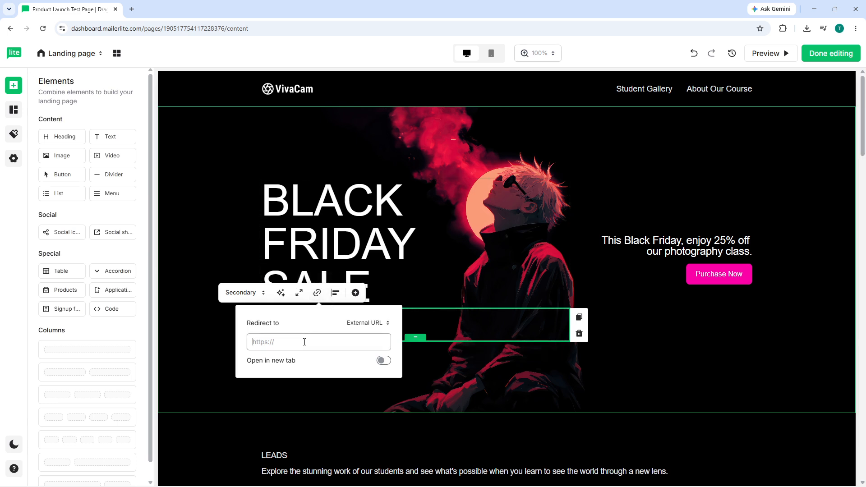
click(381, 323)
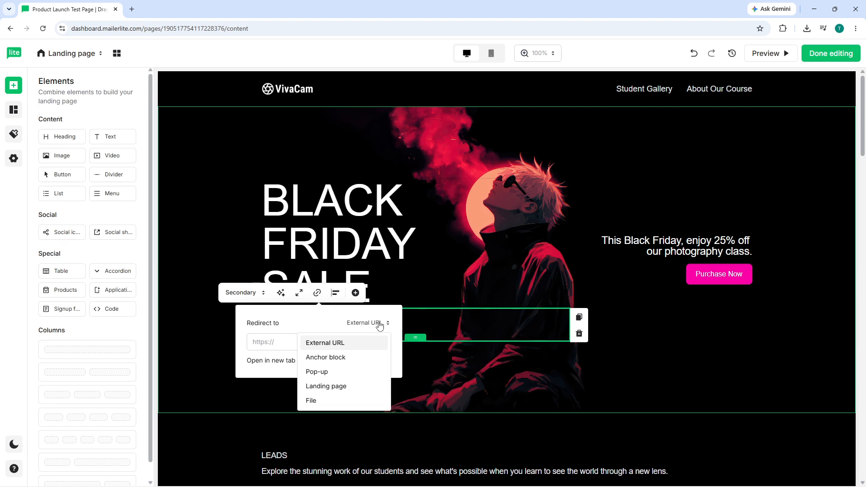
click(341, 401)
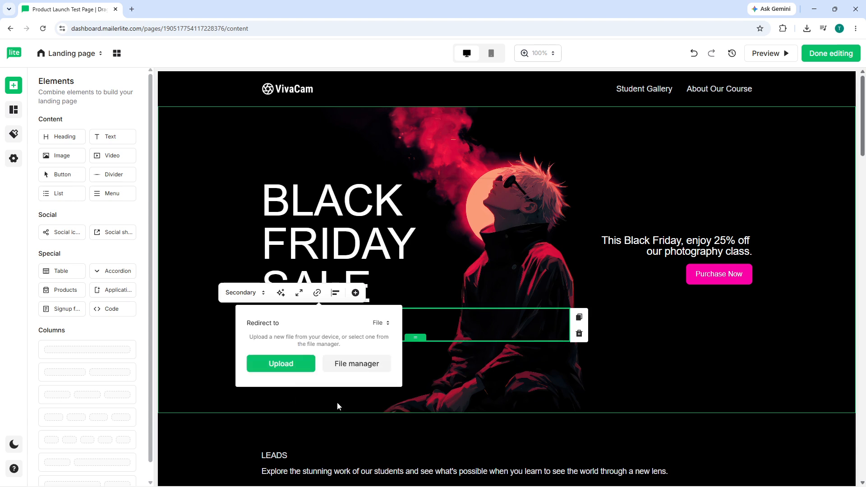
click(283, 368)
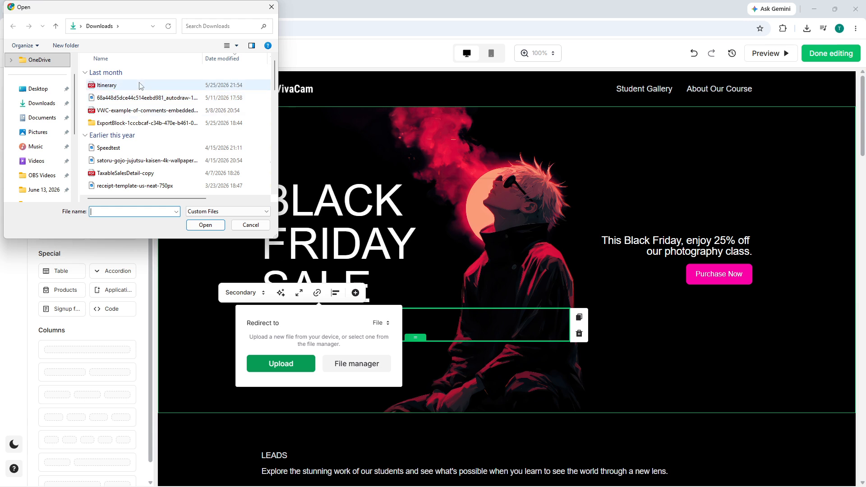
click(147, 172)
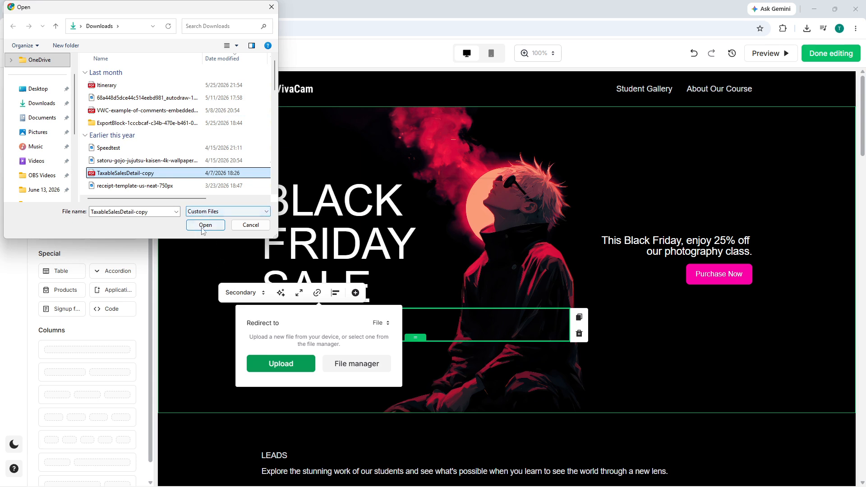
click(151, 183)
scroll(153, 145, down, 5)
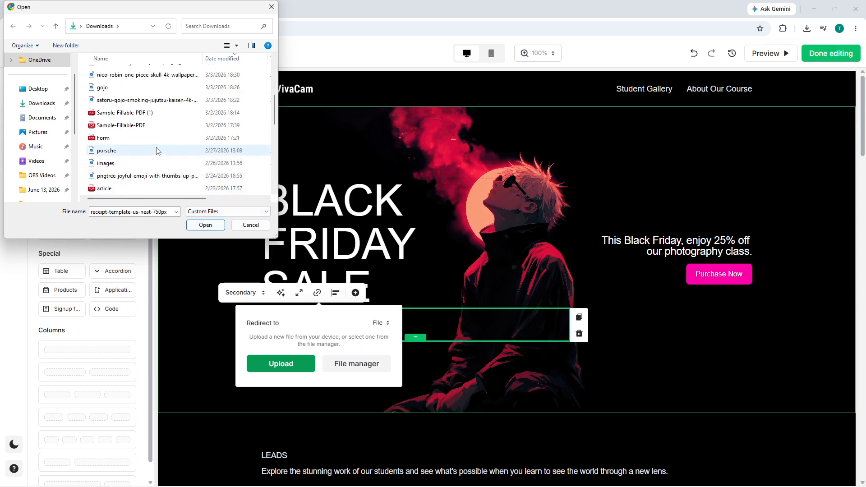
click(133, 151)
click(208, 226)
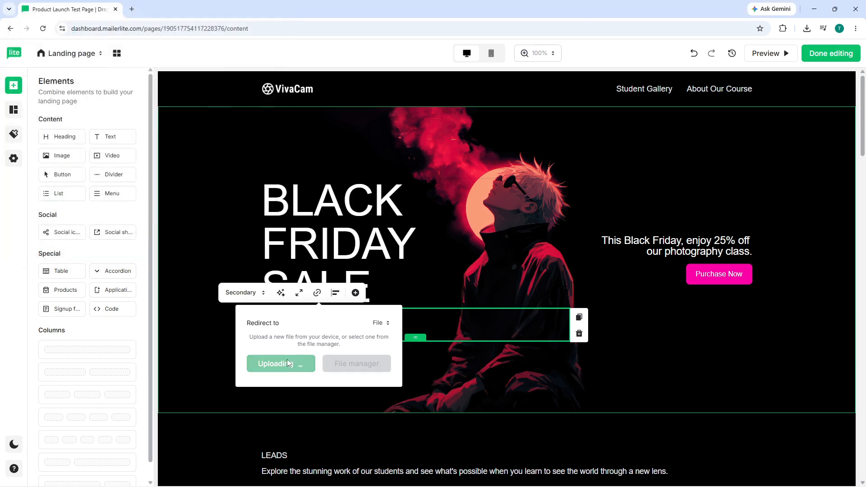
Try center and right alignment for the Sign Up Now button, and return it to left alignment.
click(334, 293)
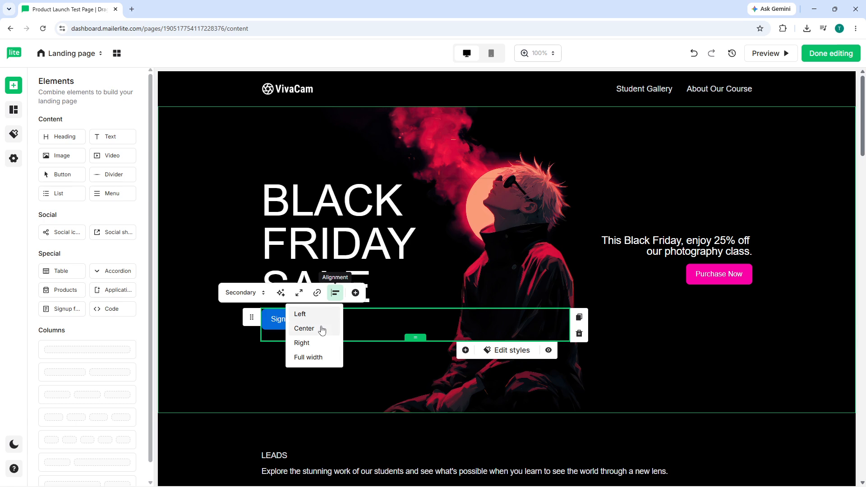
click(323, 329)
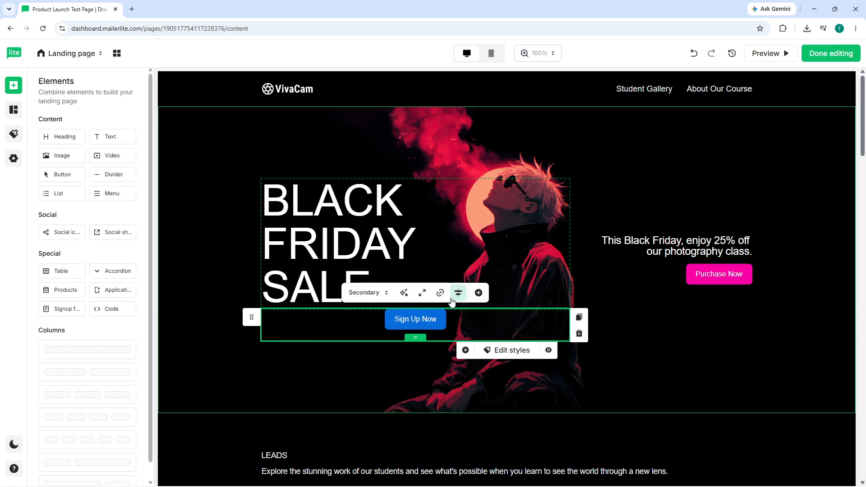
click(458, 295)
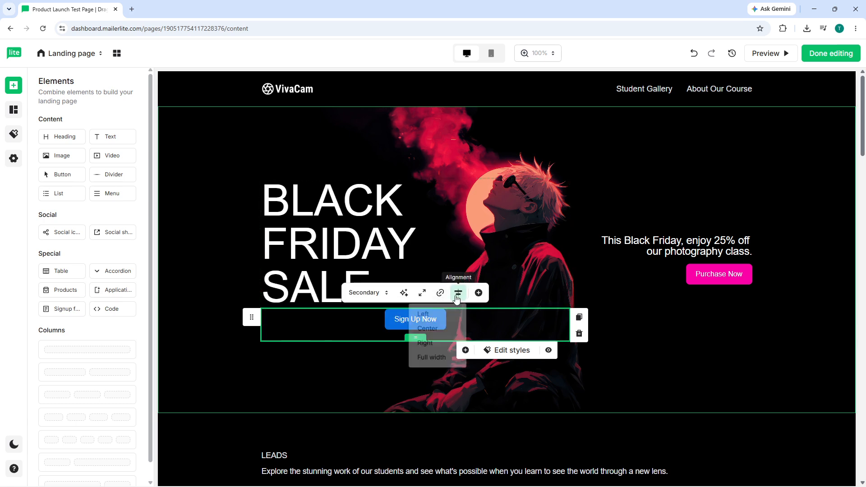
click(442, 344)
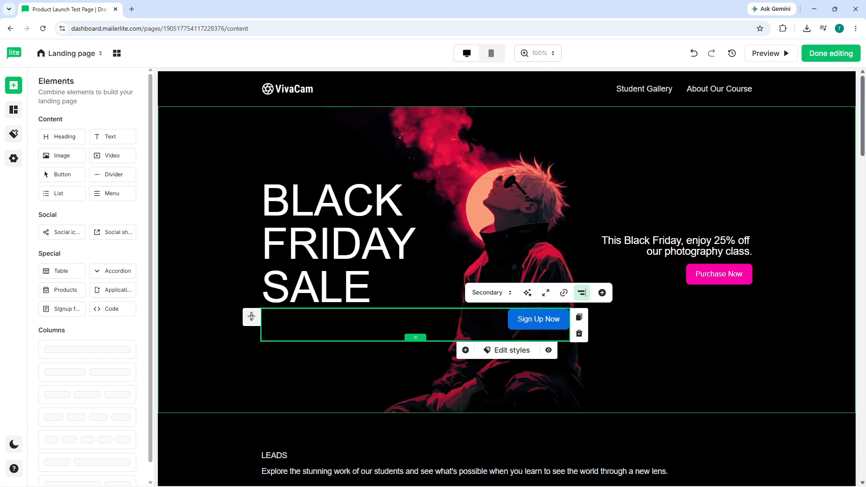
drag(251, 317, 455, 321)
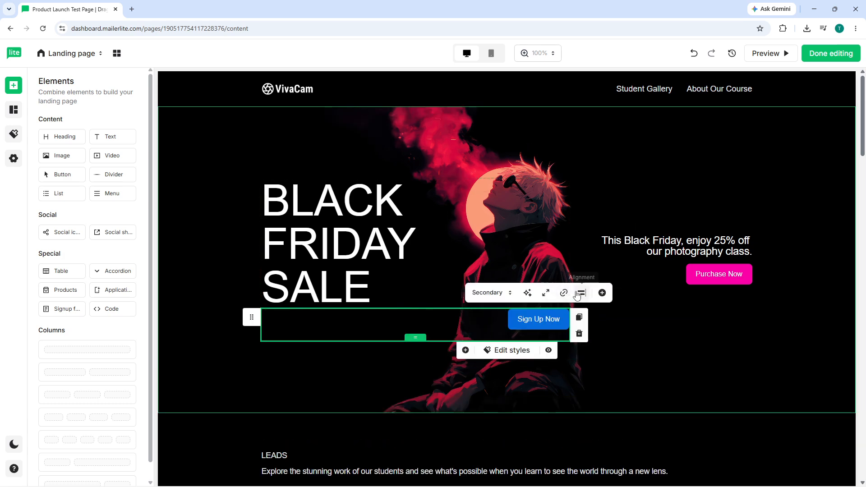
click(582, 293)
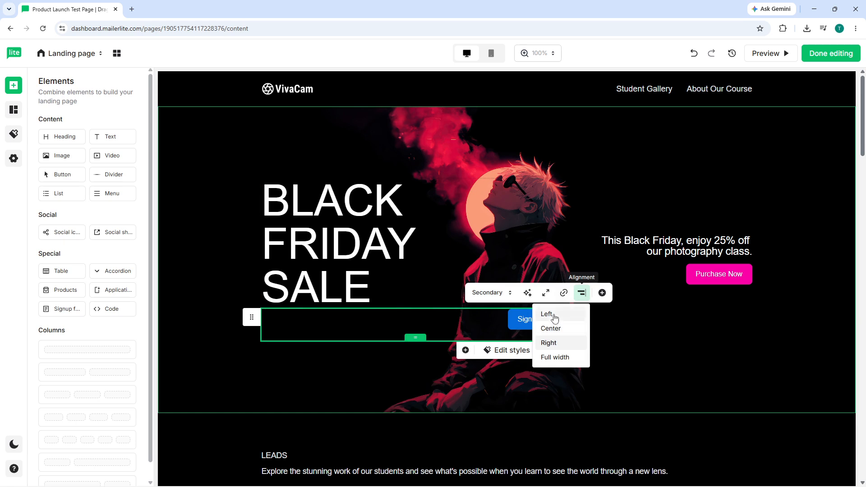
click(547, 314)
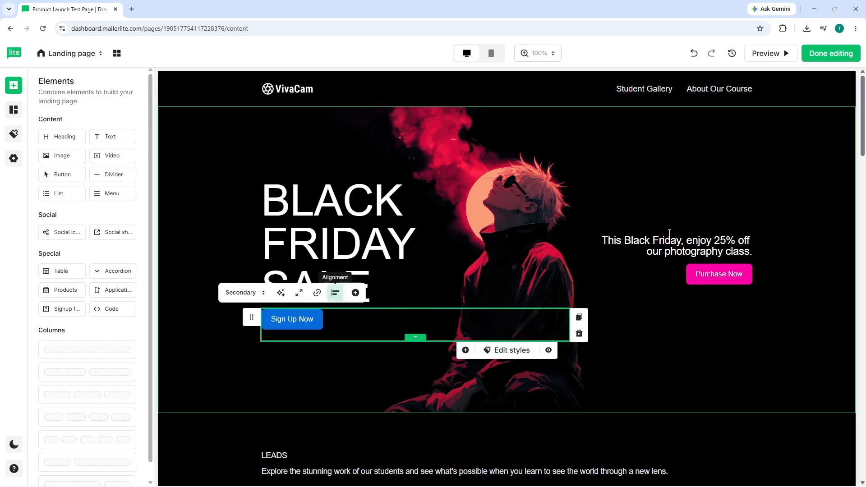
Preview the landing page in desktop view and review the hero block and the sections beneath it.
click(773, 55)
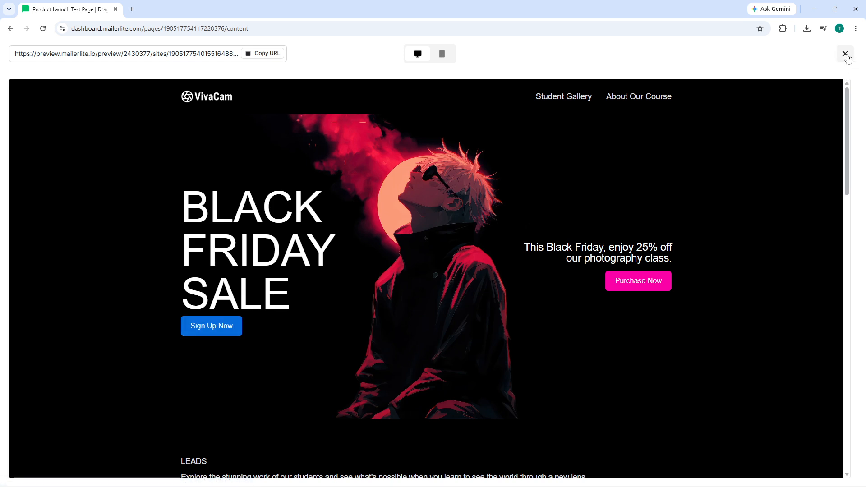
click(846, 56)
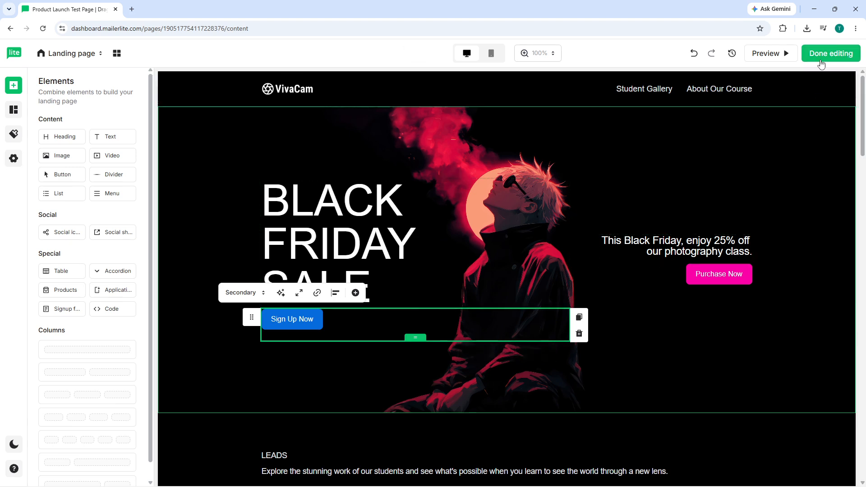
click(772, 53)
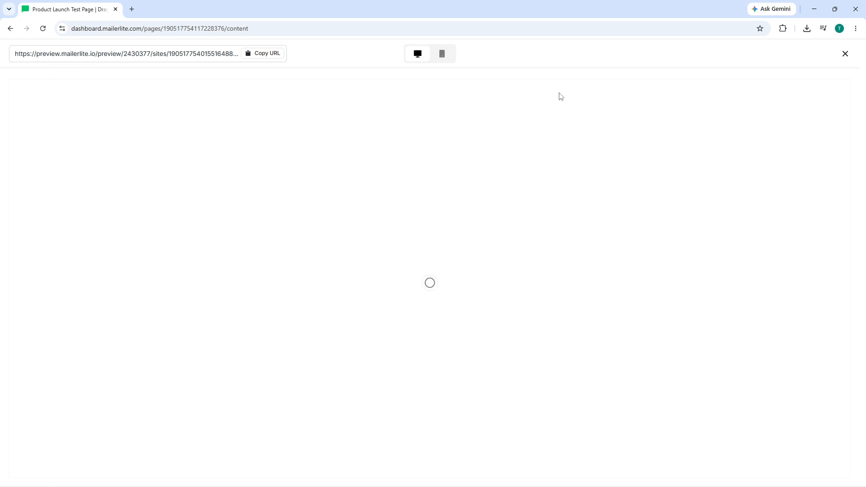
scroll(455, 245, down, 2)
scroll(455, 245, down, 15)
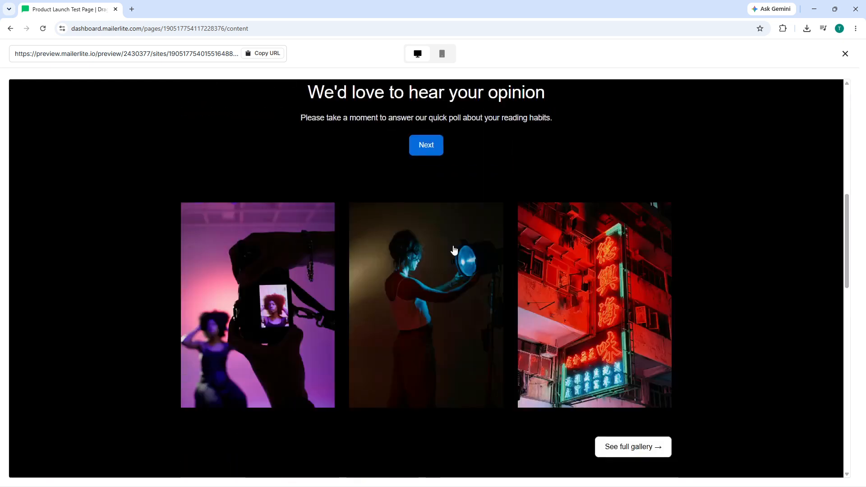
scroll(434, 240, up, 15)
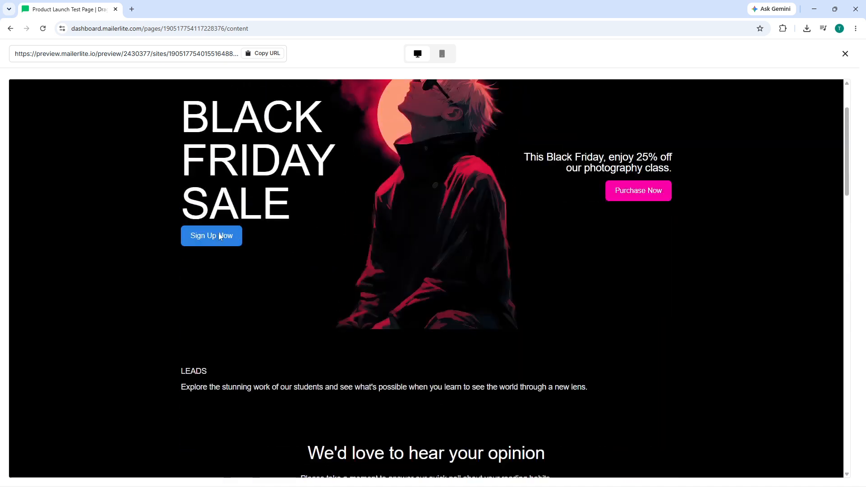
Test the Sign Up Now button in the preview, inspect the page it opens, and return to the editor.
click(220, 237)
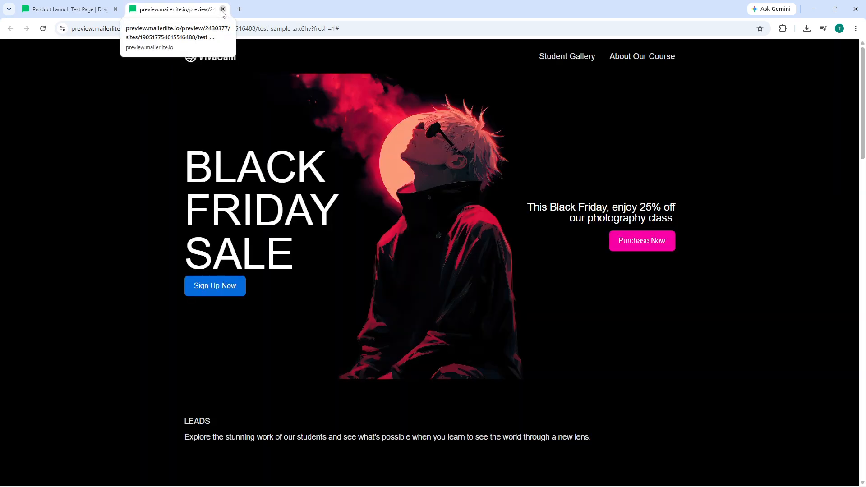
scroll(291, 132, down, 2)
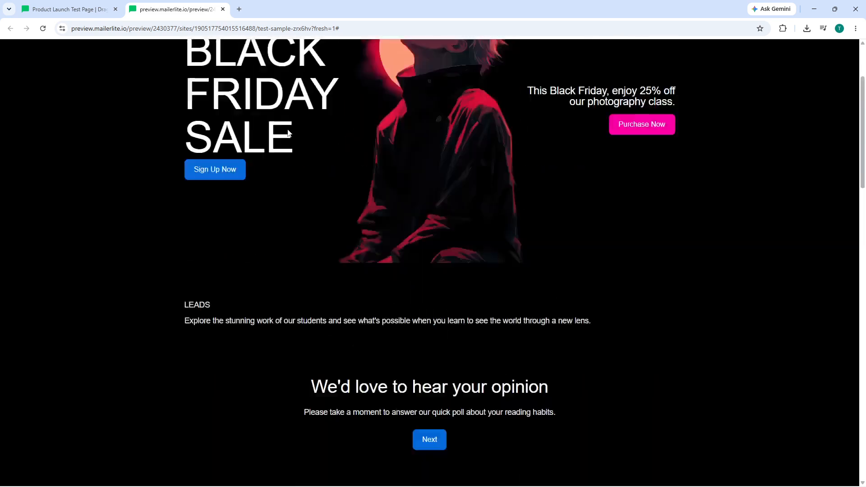
scroll(288, 130, up, 2)
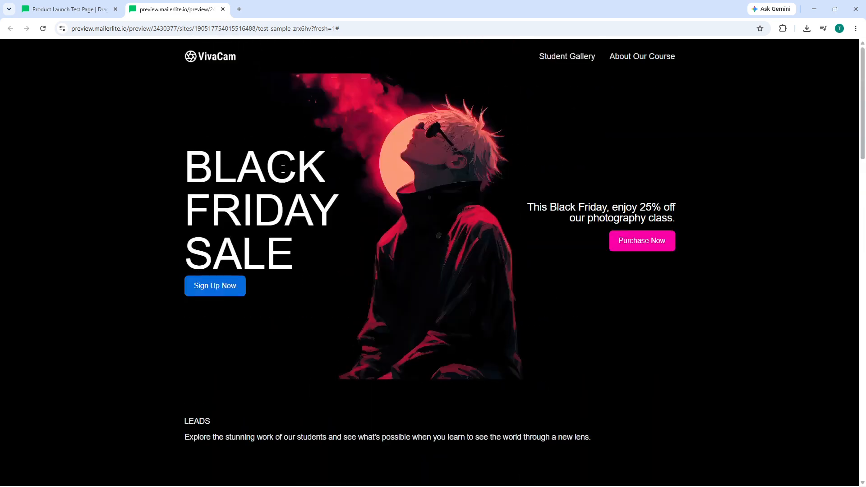
scroll(283, 168, down, 2)
scroll(283, 169, up, 2)
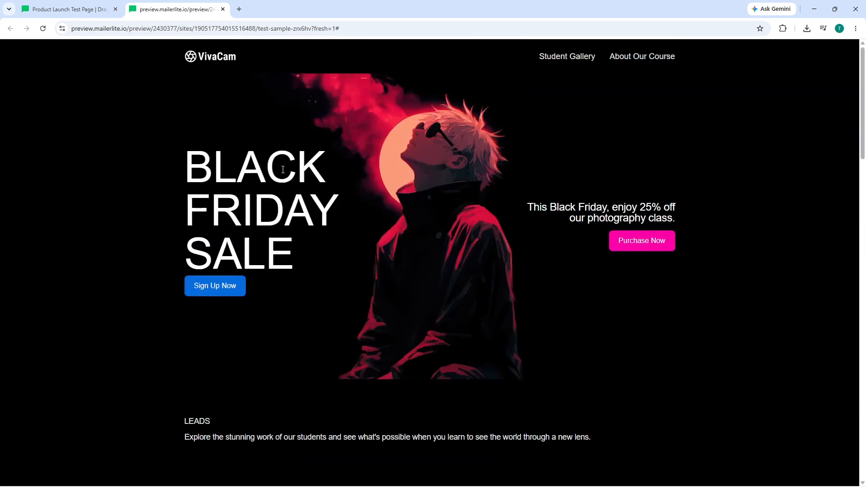
click(219, 292)
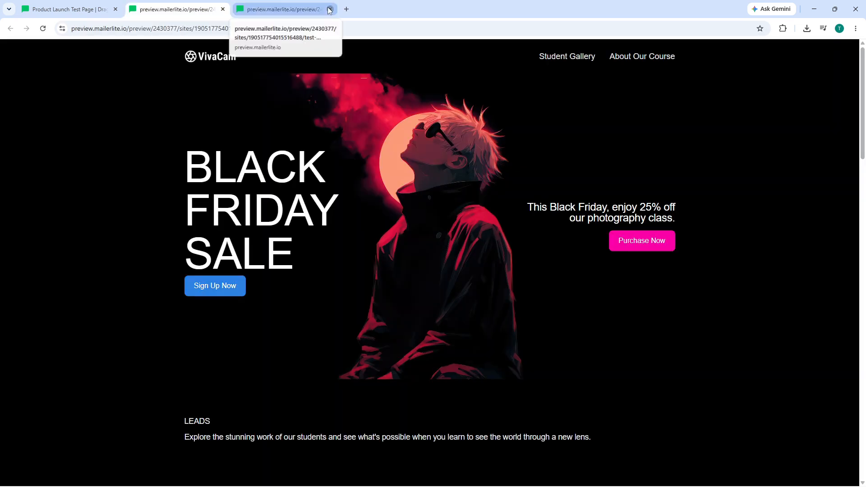
click(330, 10)
click(69, 5)
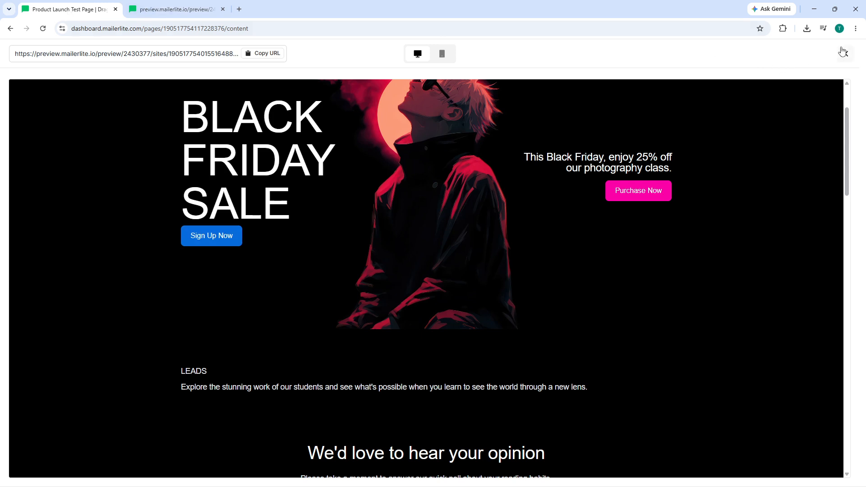
click(845, 54)
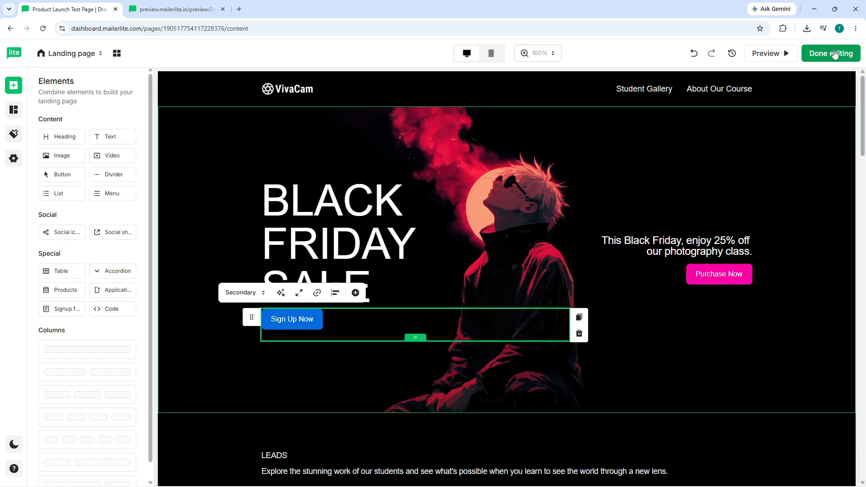
Finish editing and republish the Product Launch Test Page, unpublishing its old version first.
click(836, 55)
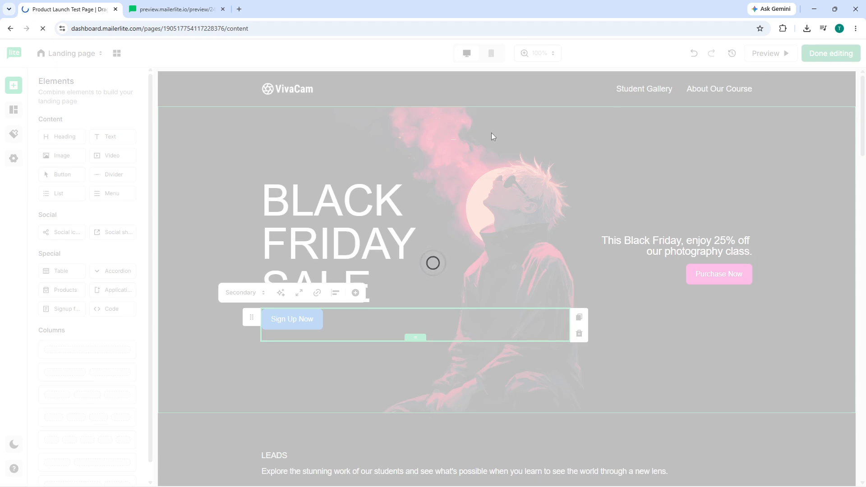
click(223, 9)
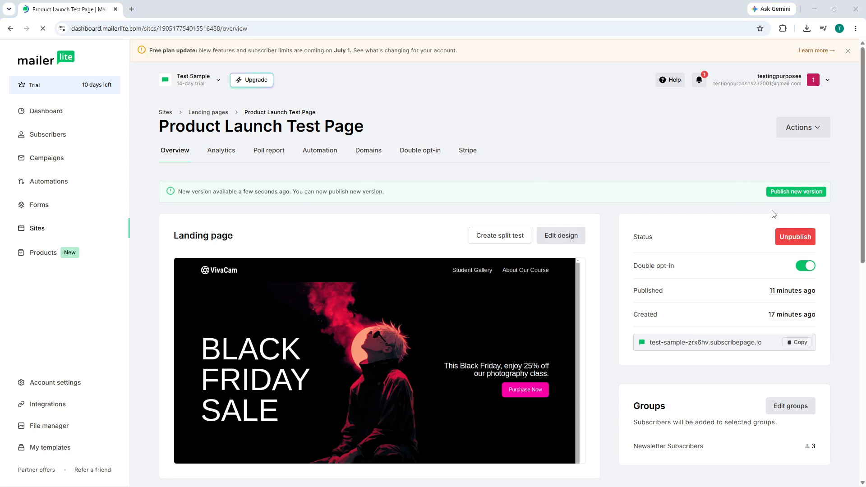
click(795, 238)
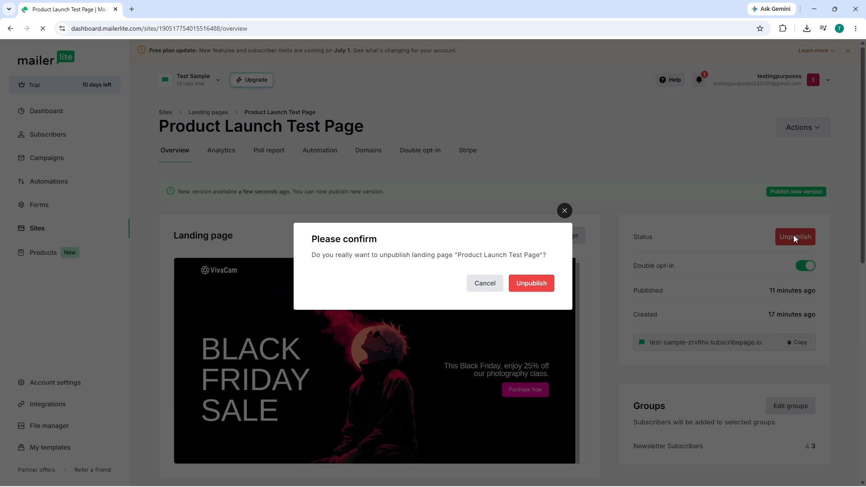
click(532, 283)
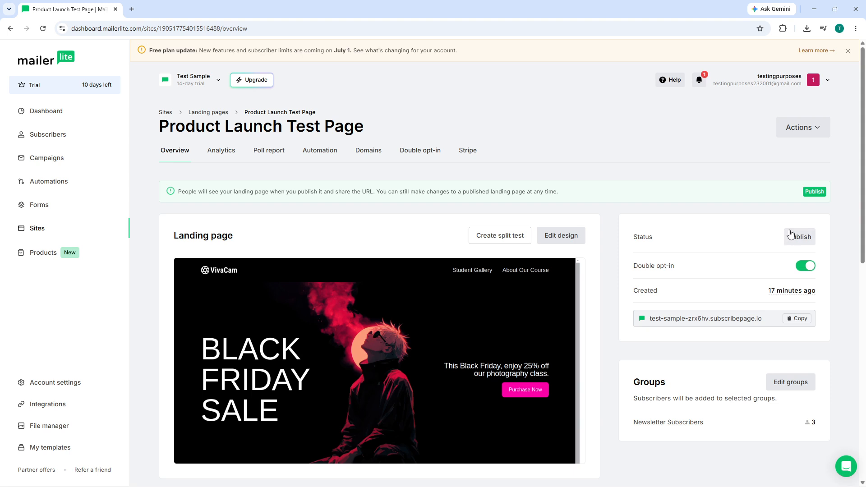
click(815, 191)
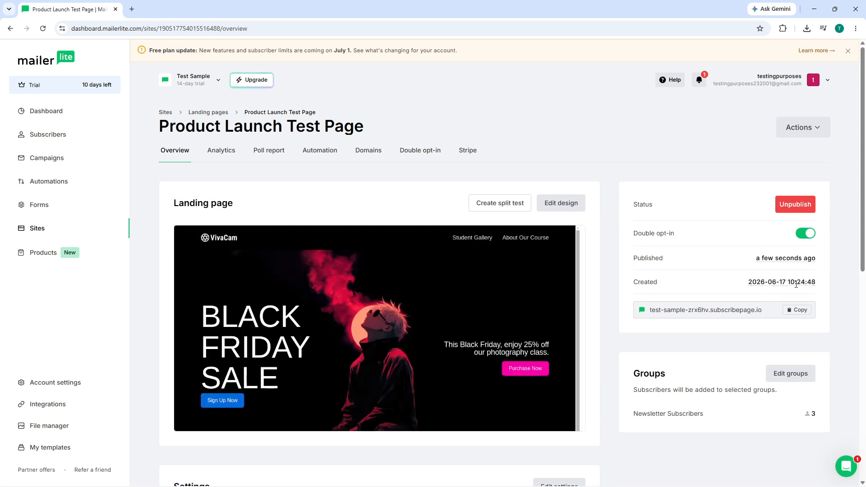
Open the published page from its copied URL in a new tab, test its Sign Up Now button, and return to the overview.
click(799, 310)
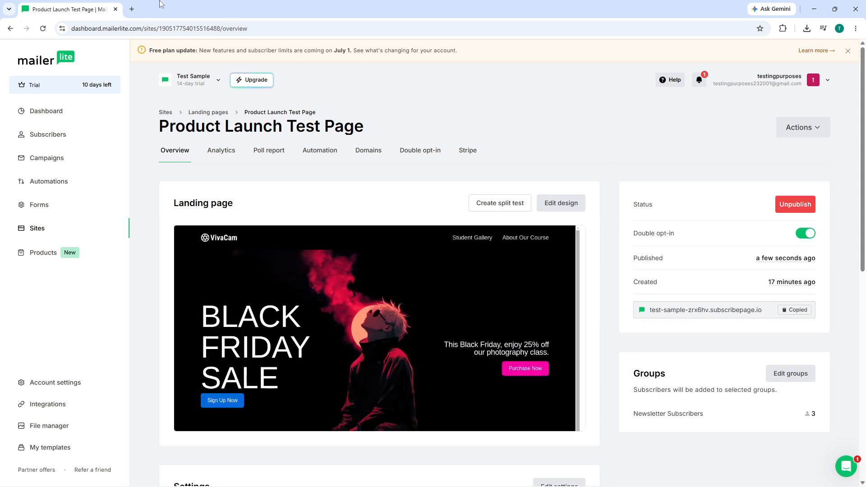
click(131, 9)
key(ctrl+v)
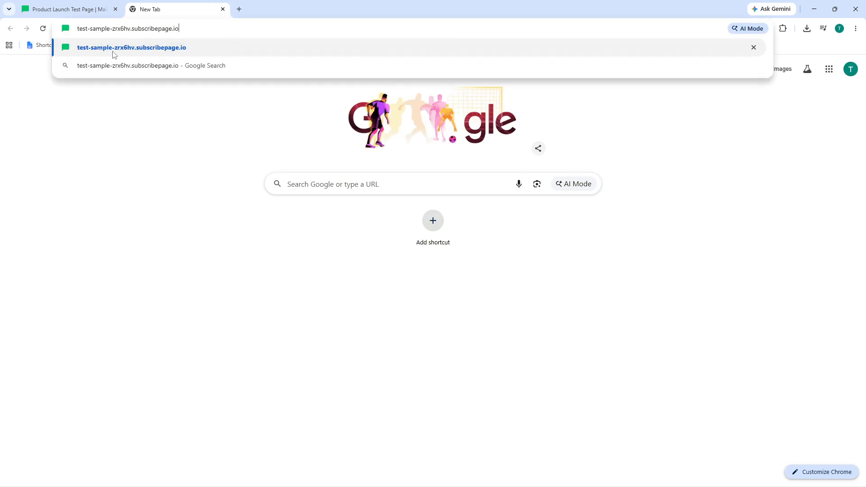
key(Return)
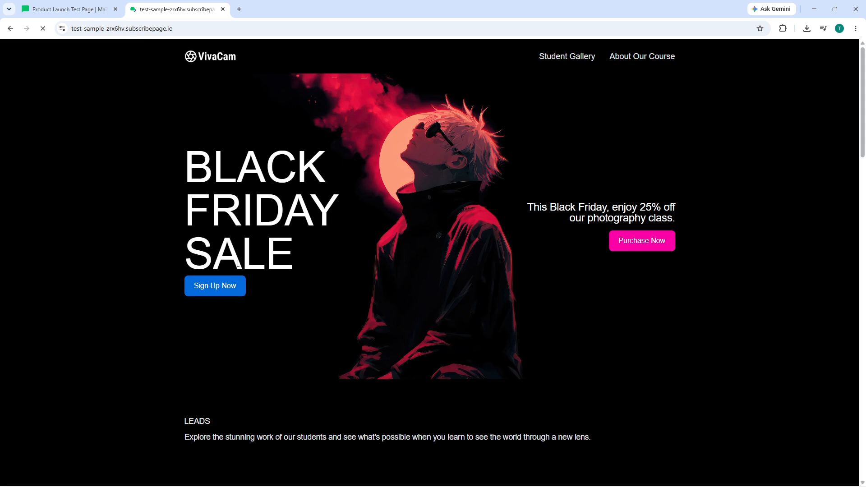
click(213, 292)
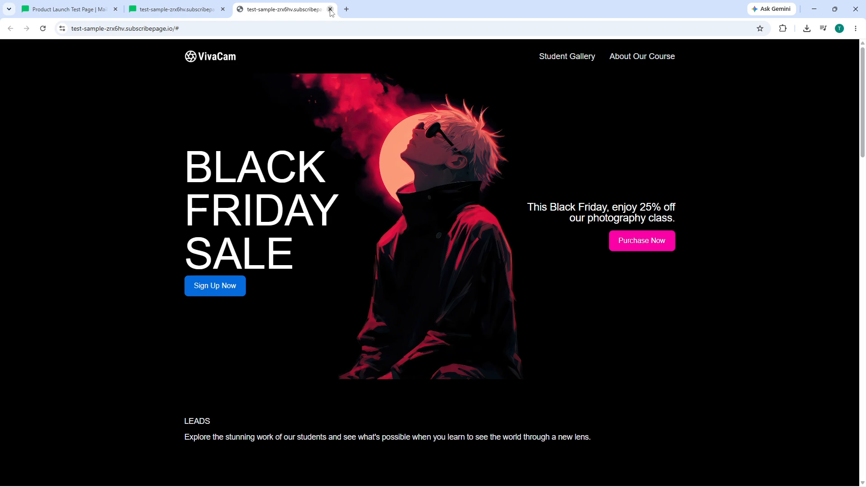
click(330, 9)
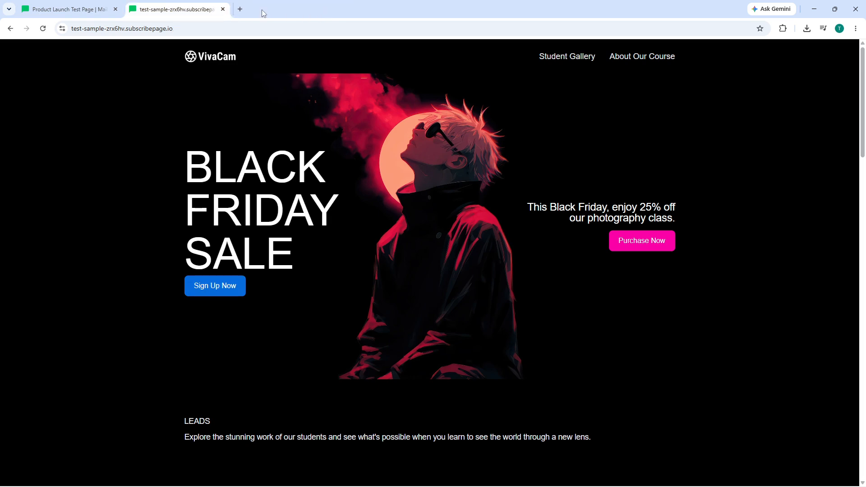
click(54, 9)
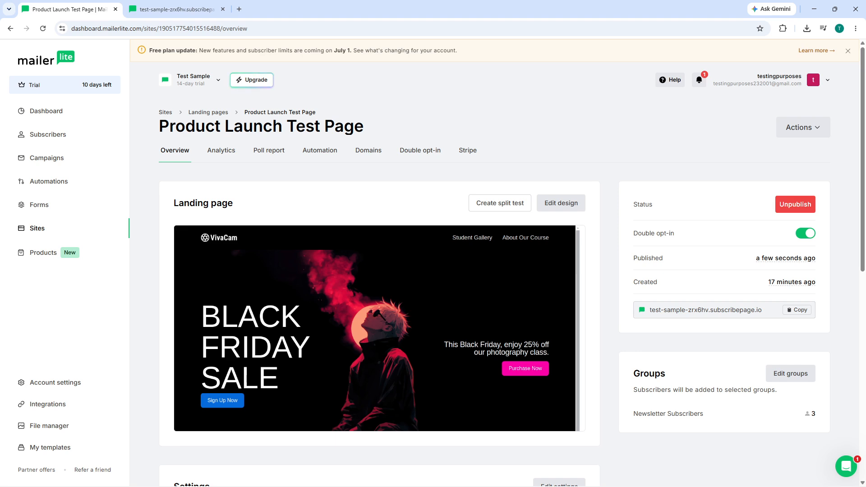